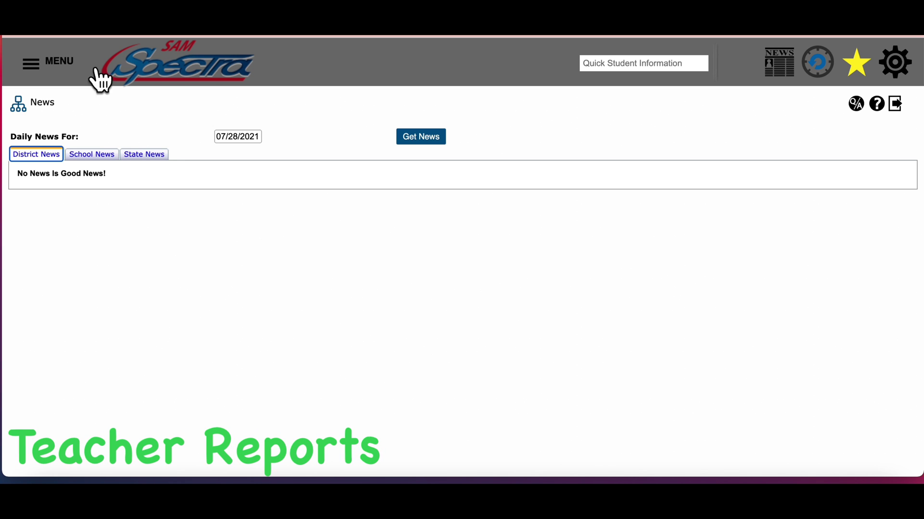
# - Open My Progress Report through MENU > Grading > Teacher Reports
pyautogui.click(36, 59)
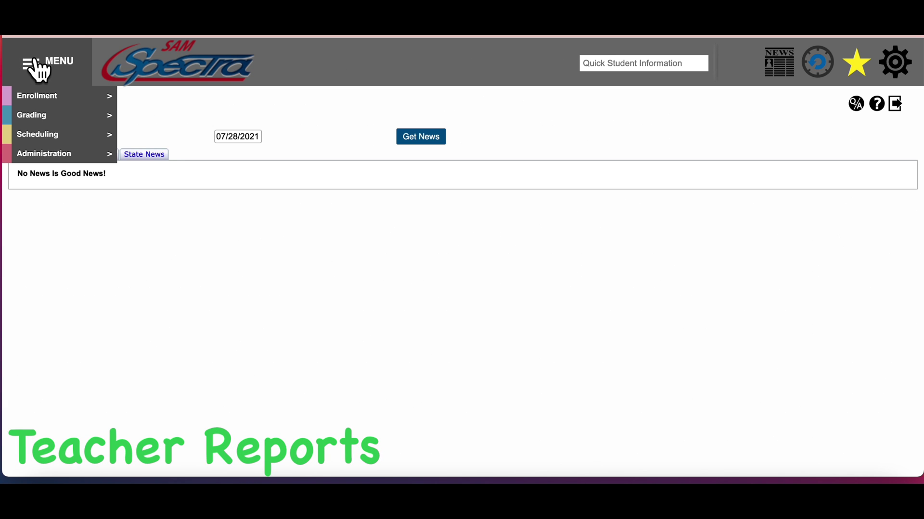
pyautogui.click(36, 116)
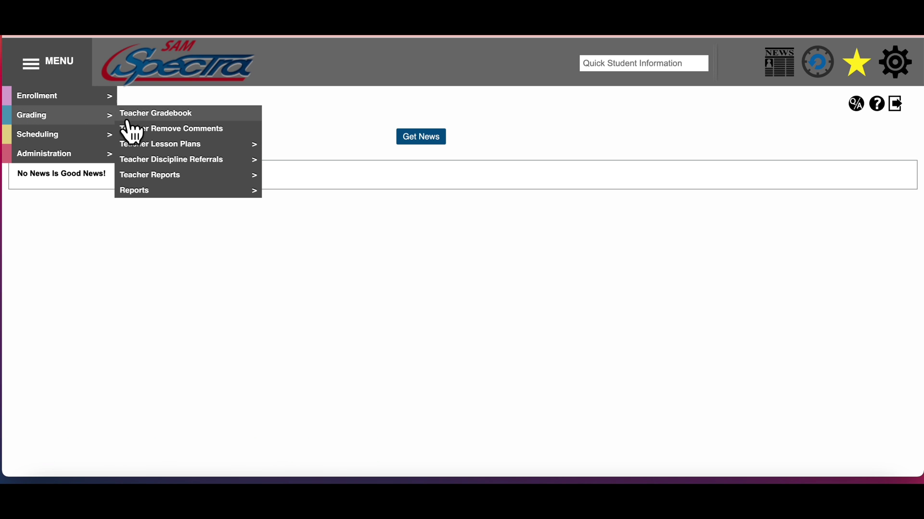
pyautogui.click(153, 177)
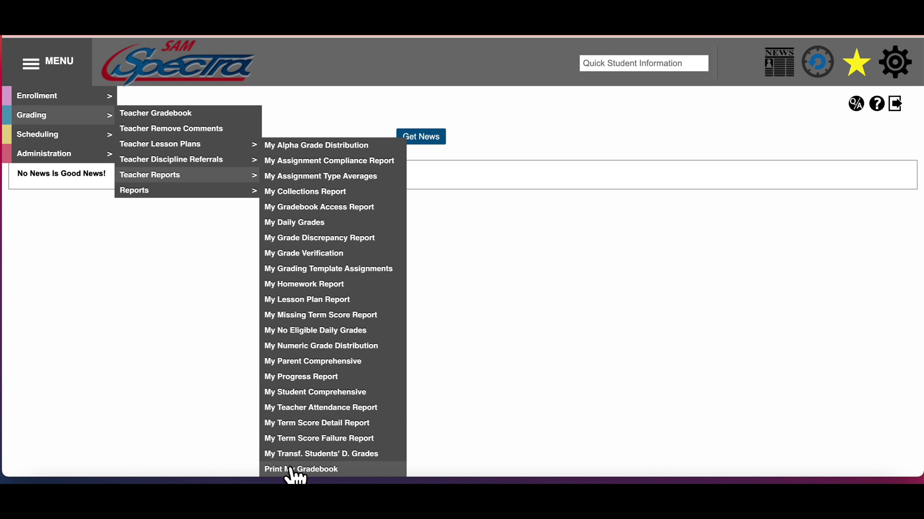
pyautogui.click(301, 377)
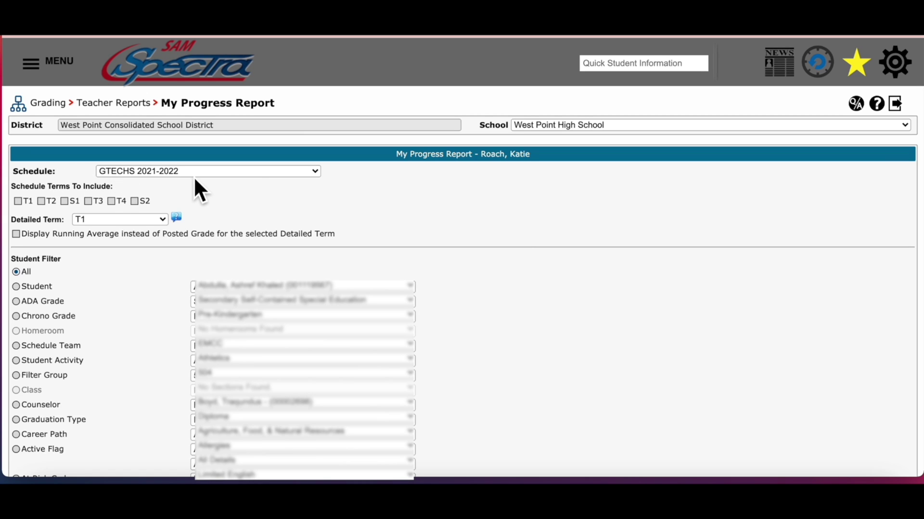
# - Switch the progress report schedule to WPHS Grade 8 2021-2022 and display running averages instead of posted grades
pyautogui.click(263, 175)
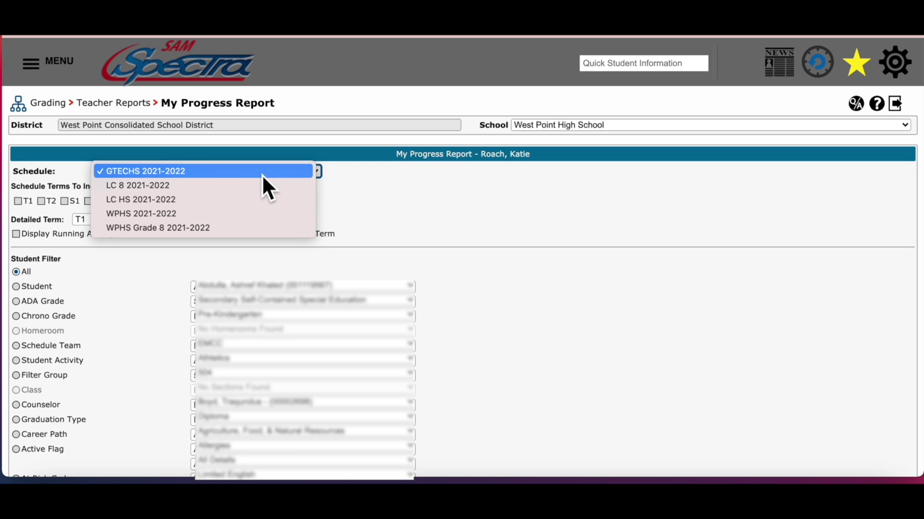
pyautogui.click(233, 232)
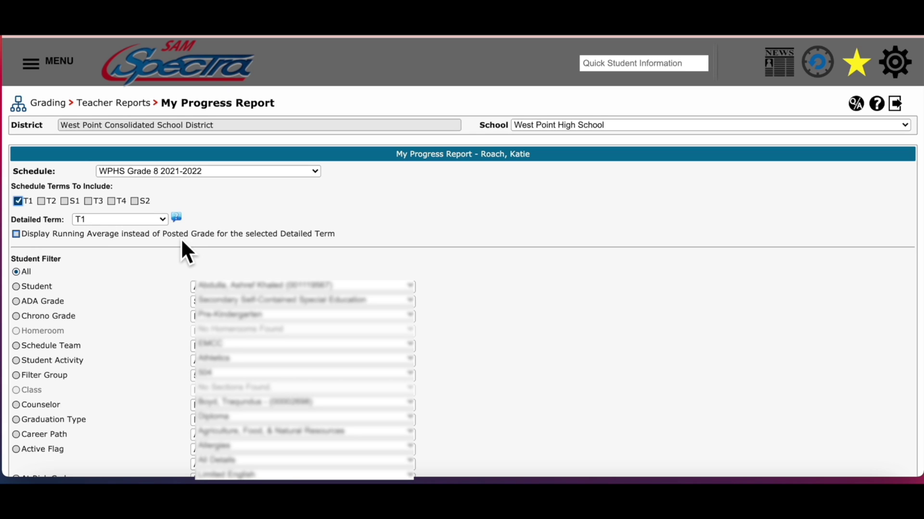
pyautogui.click(17, 234)
pyautogui.scroll(-2, 79, 276)
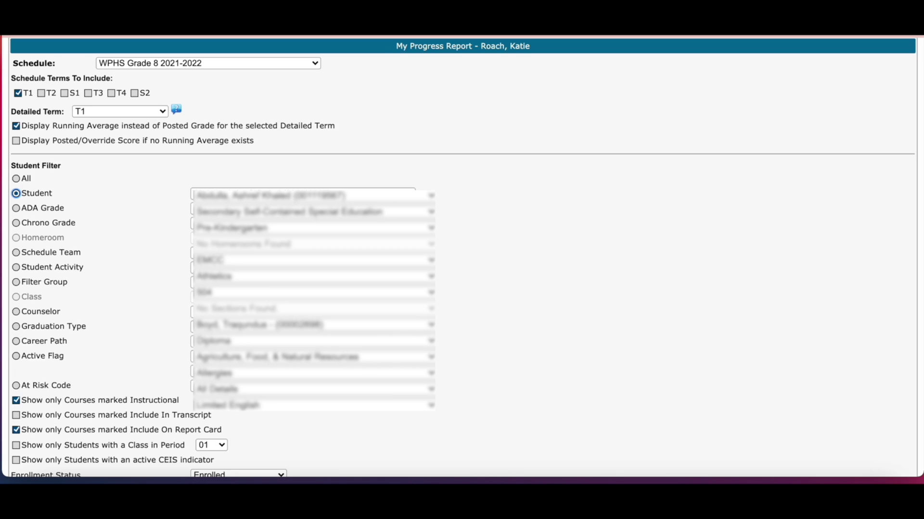
# - Set the report filter to a specific student and enable Display Assignments under Assignment Options
pyautogui.click(404, 195)
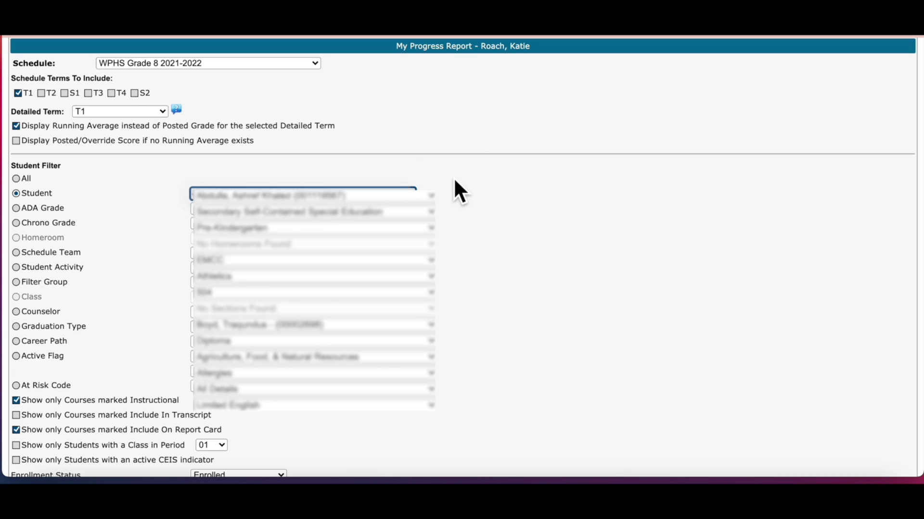
pyautogui.scroll(-15, 140, 271)
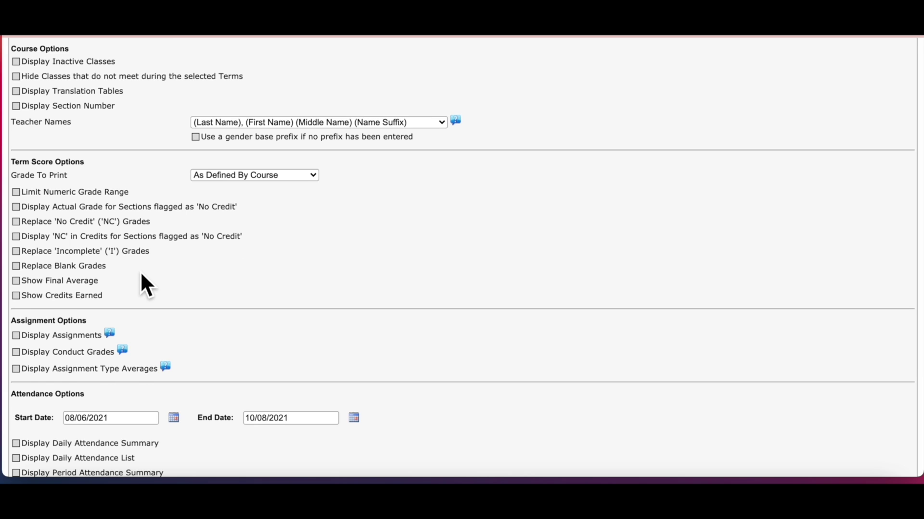
pyautogui.scroll(-3, 141, 274)
pyautogui.scroll(-2, 141, 274)
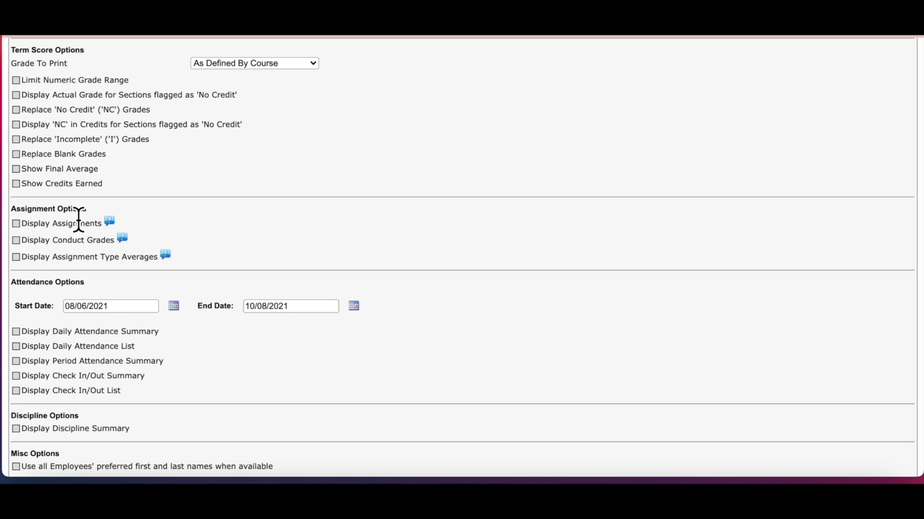
pyautogui.click(23, 227)
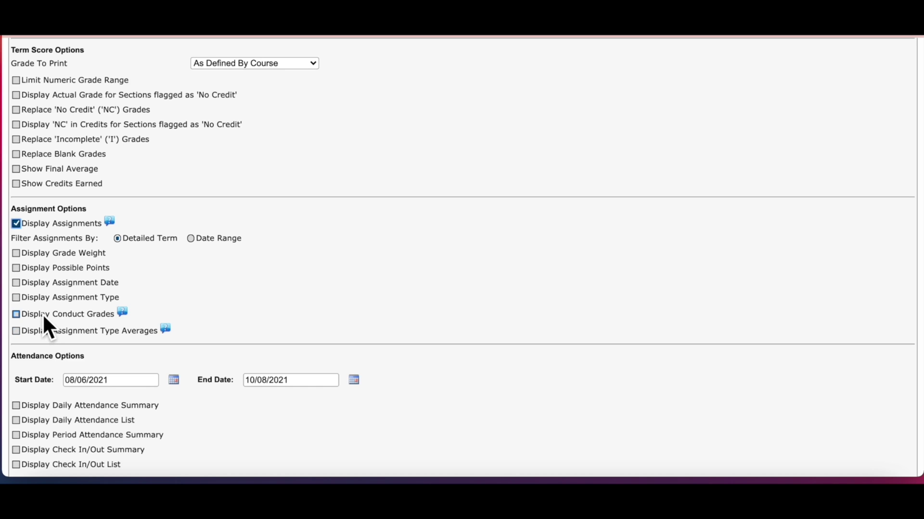
pyautogui.scroll(-4, 178, 279)
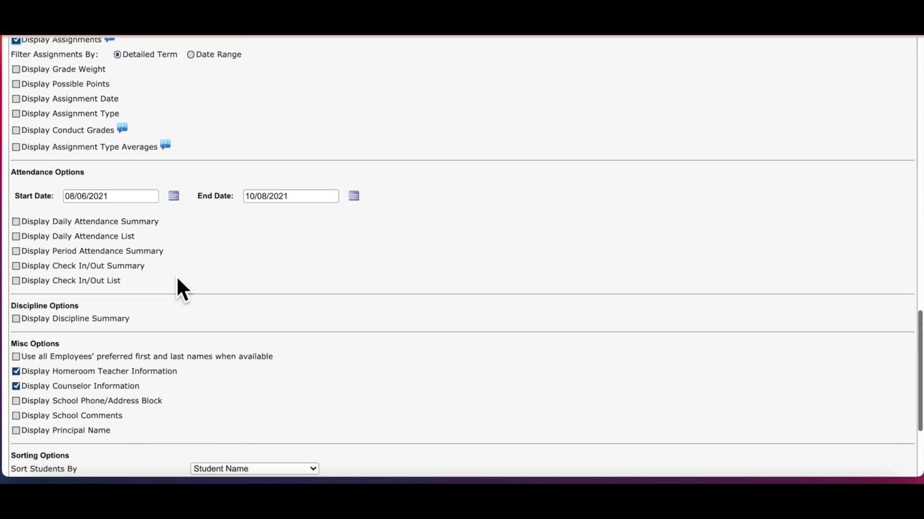
pyautogui.scroll(-3, 177, 280)
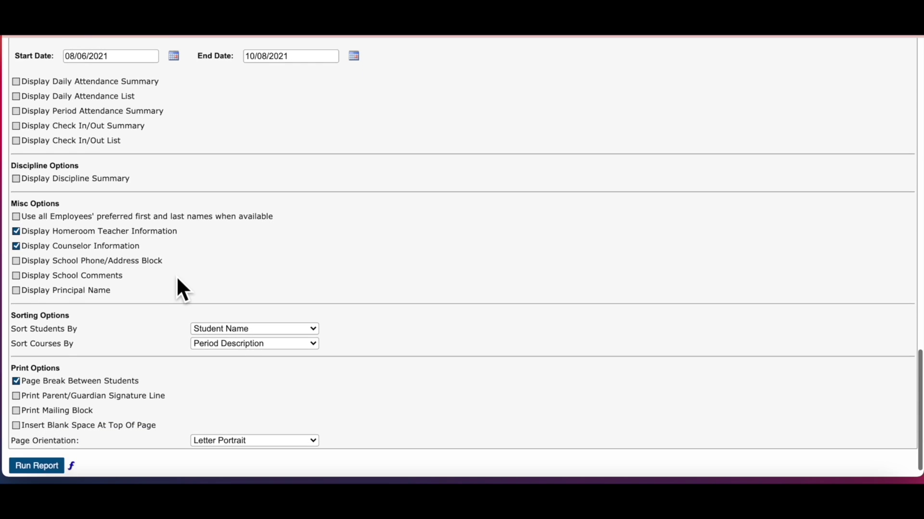
pyautogui.scroll(-1, 177, 279)
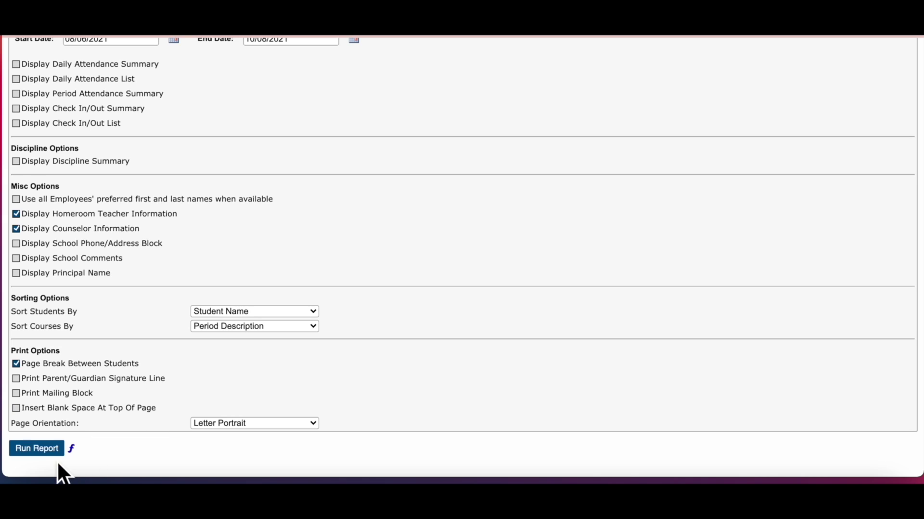
# - Run the progress report to produce a PDF
pyautogui.click(29, 450)
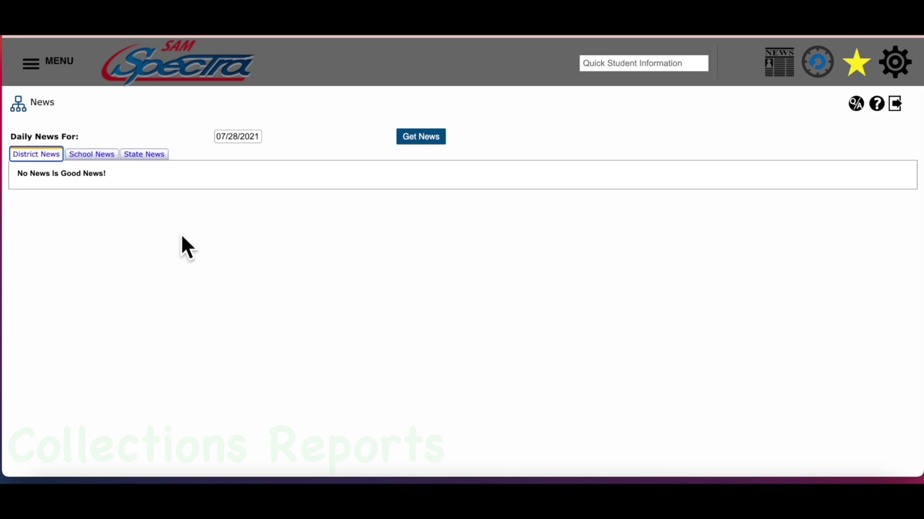
# - Open My Collections Report through MENU > Grading > Teacher Reports
pyautogui.moveTo(30, 72)
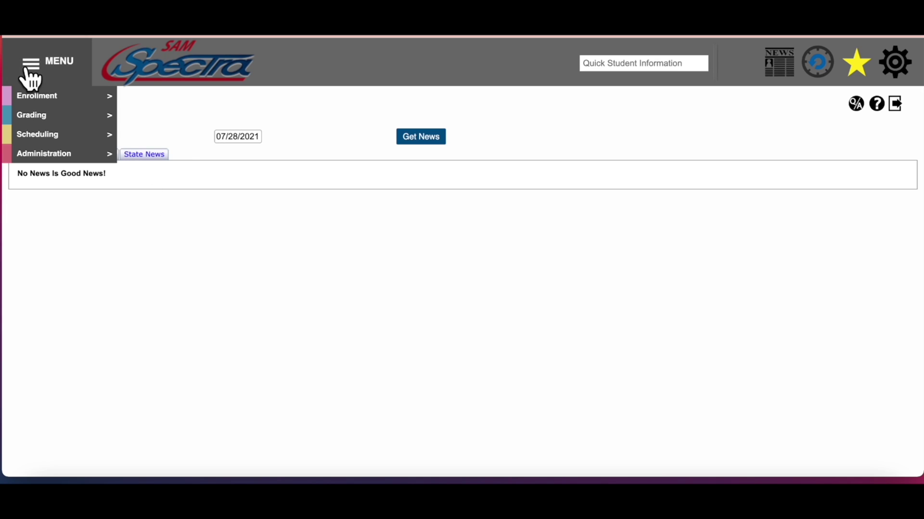
pyautogui.moveTo(41, 118)
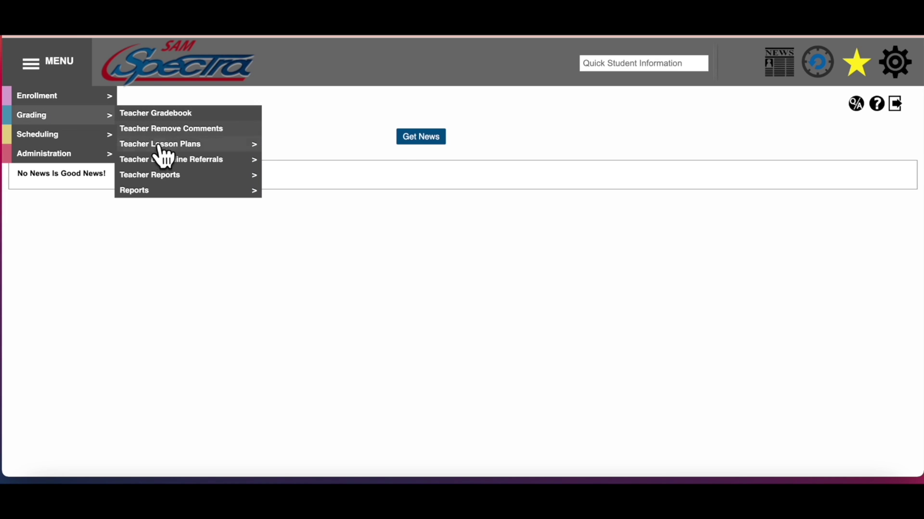
pyautogui.moveTo(168, 176)
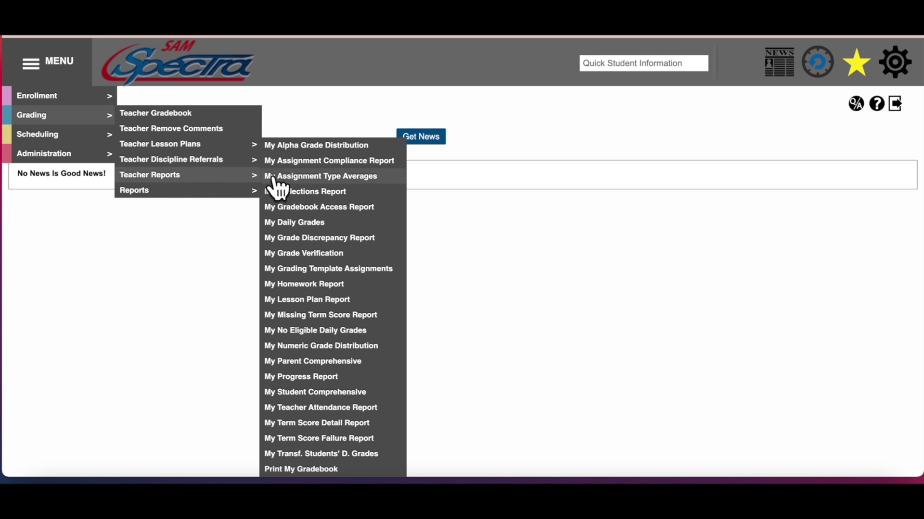
pyautogui.click(293, 192)
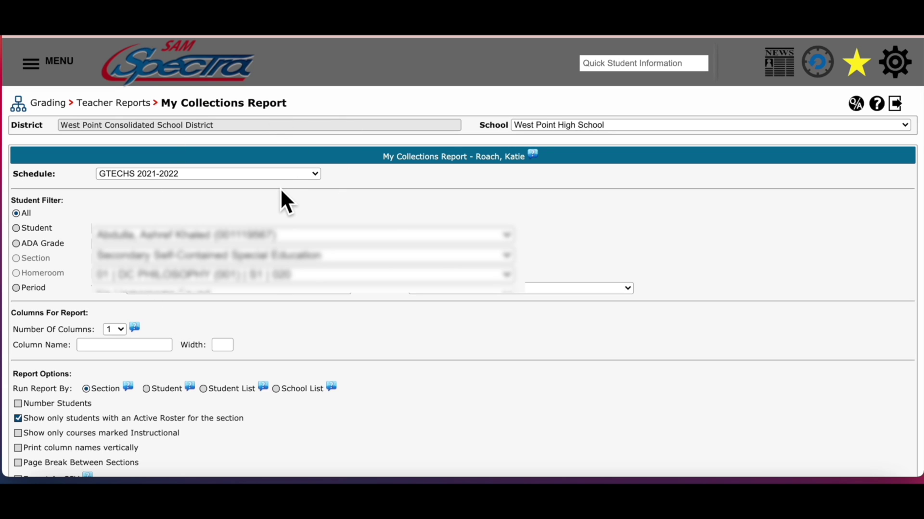
# - Set the collections report schedule to WPHS 2021-2022 and the Number Of Columns to 4
pyautogui.click(184, 175)
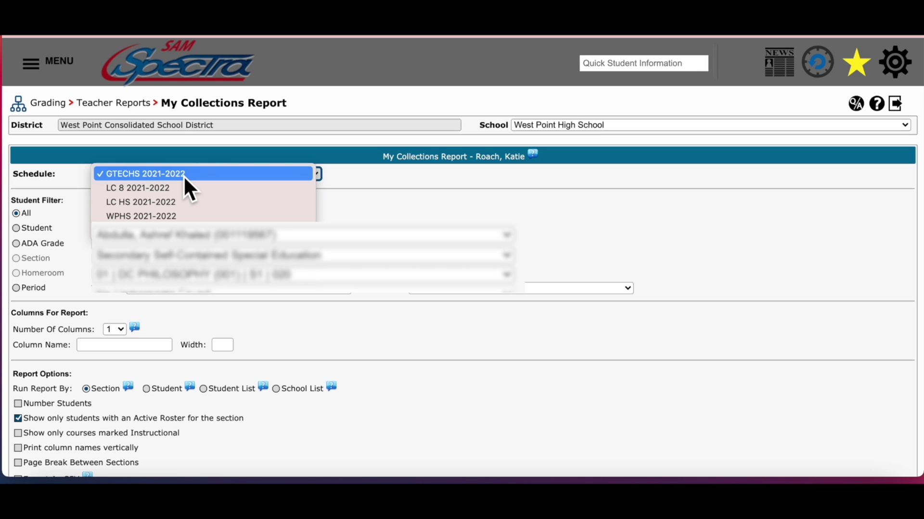
pyautogui.click(181, 216)
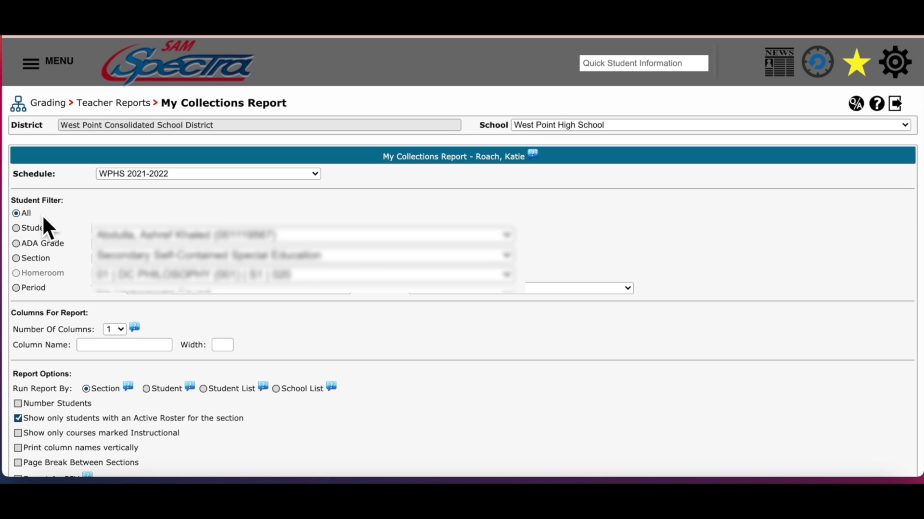
pyautogui.scroll(-2, 67, 210)
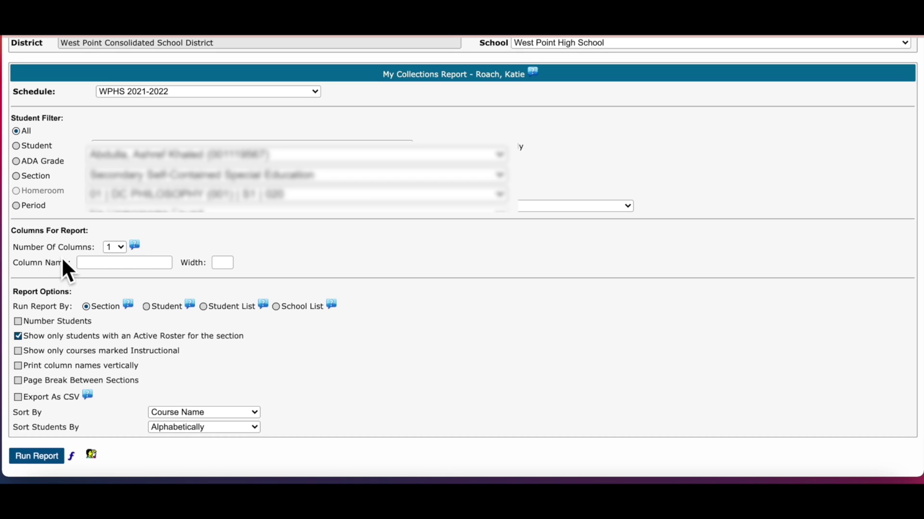
pyautogui.click(126, 249)
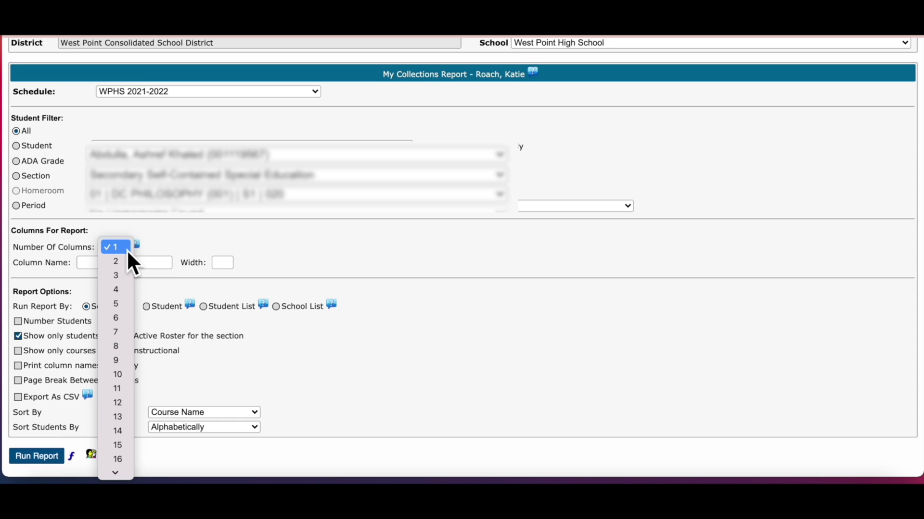
pyautogui.click(120, 294)
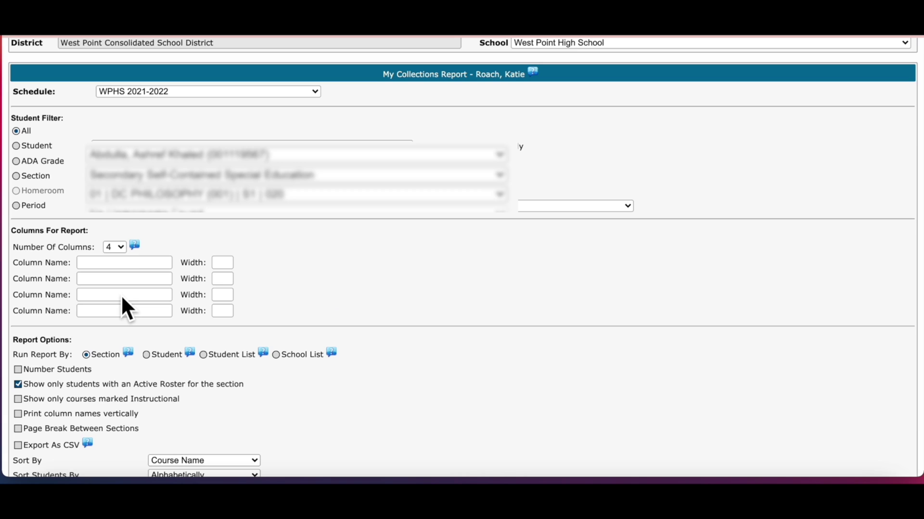
# - Name the first two columns IXL 3.4 and IXL 3.5, each with width 40
pyautogui.click(127, 266)
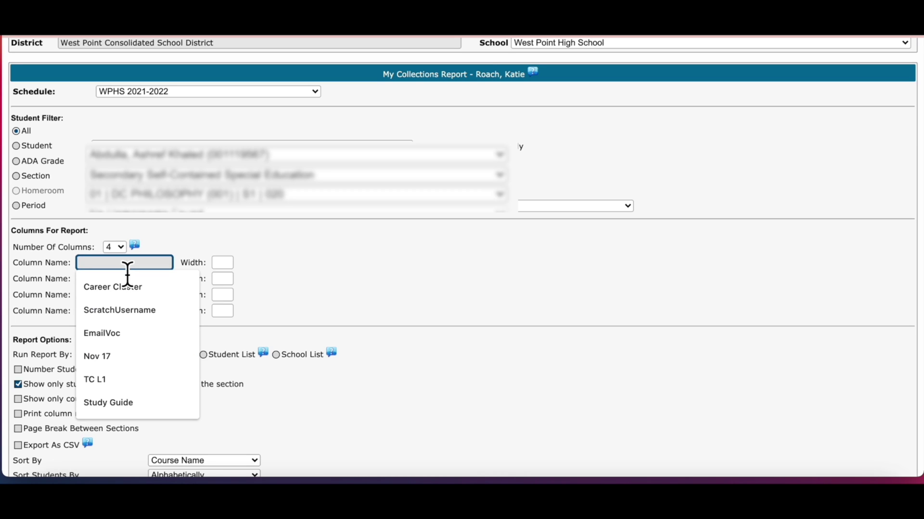
pyautogui.write('I')
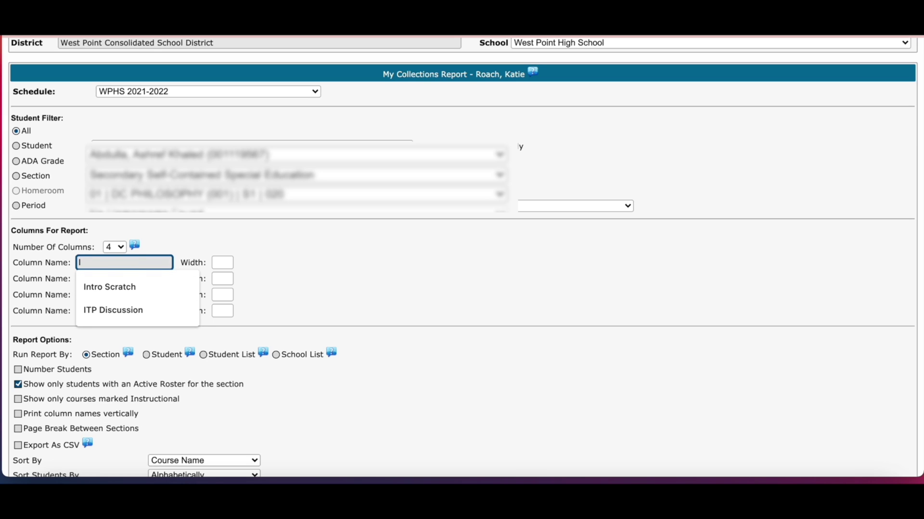
pyautogui.write('XL')
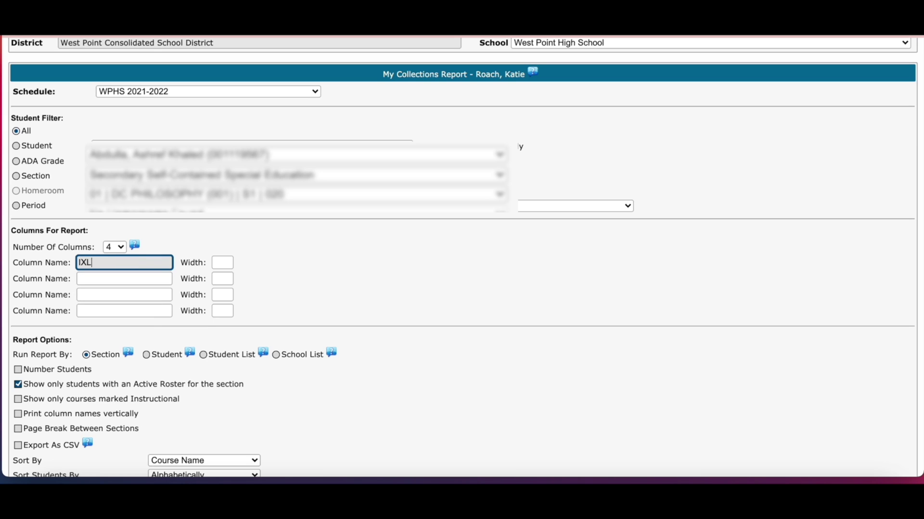
pyautogui.write(' 3.4')
pyautogui.click(222, 263)
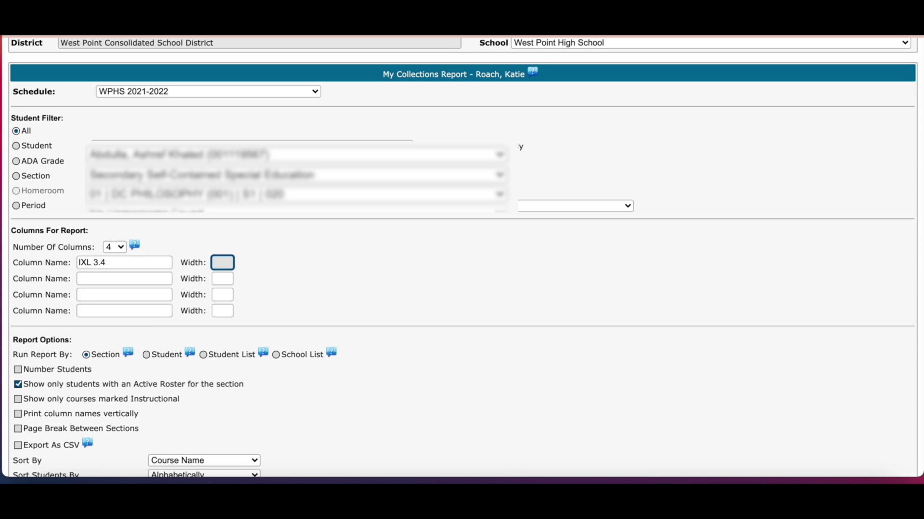
pyautogui.write('40')
pyautogui.click(124, 279)
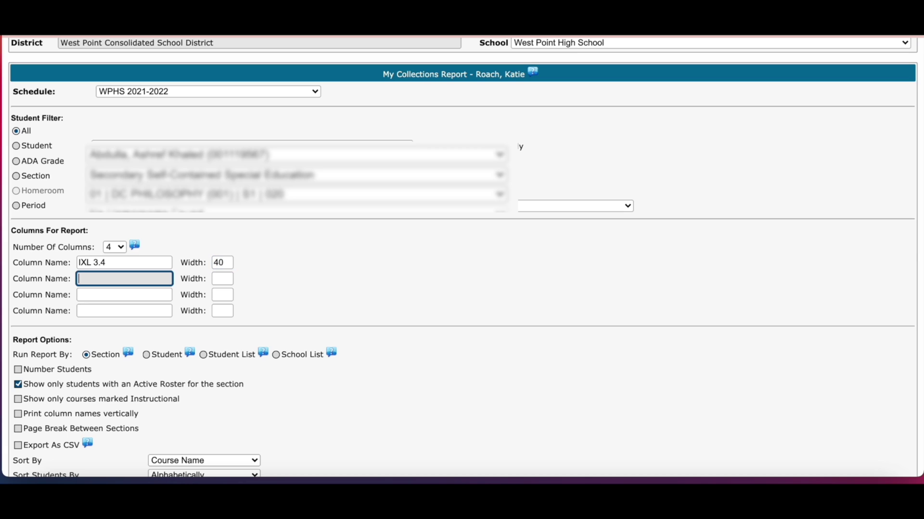
pyautogui.write('I')
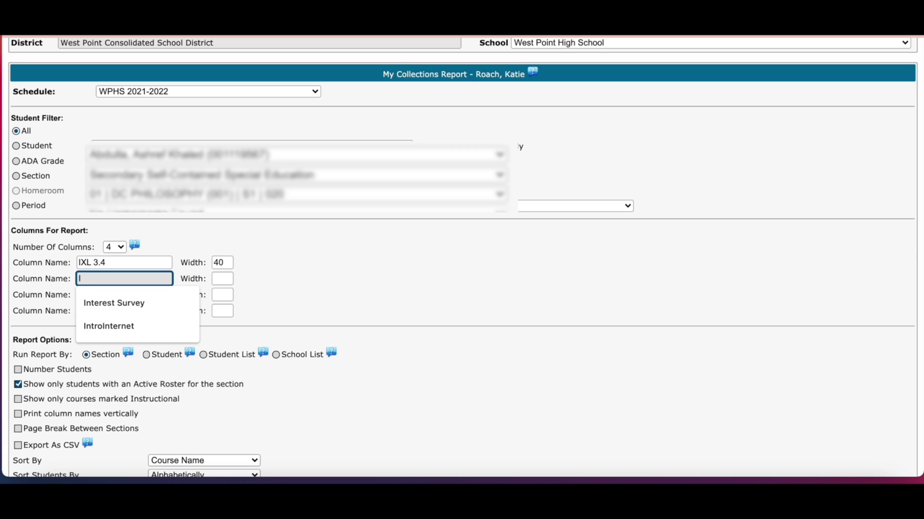
pyautogui.write('XL')
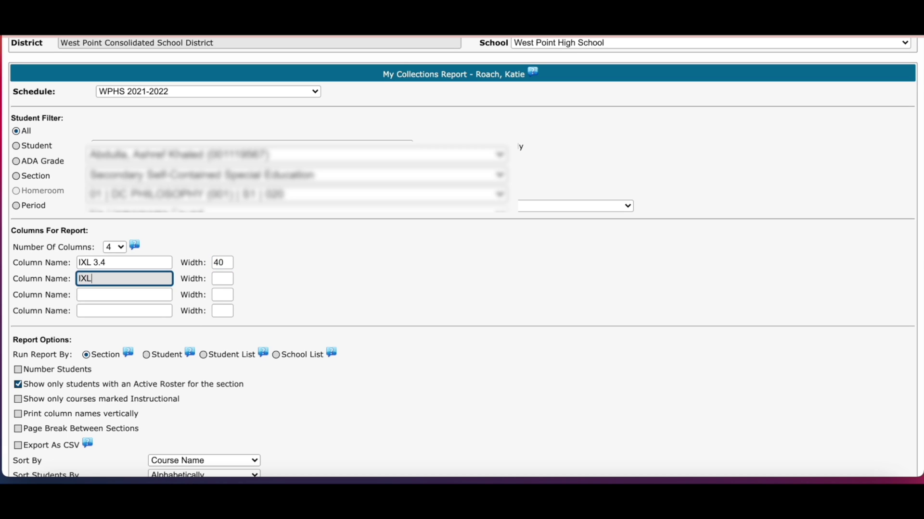
pyautogui.write(' 3.5')
pyautogui.click(222, 278)
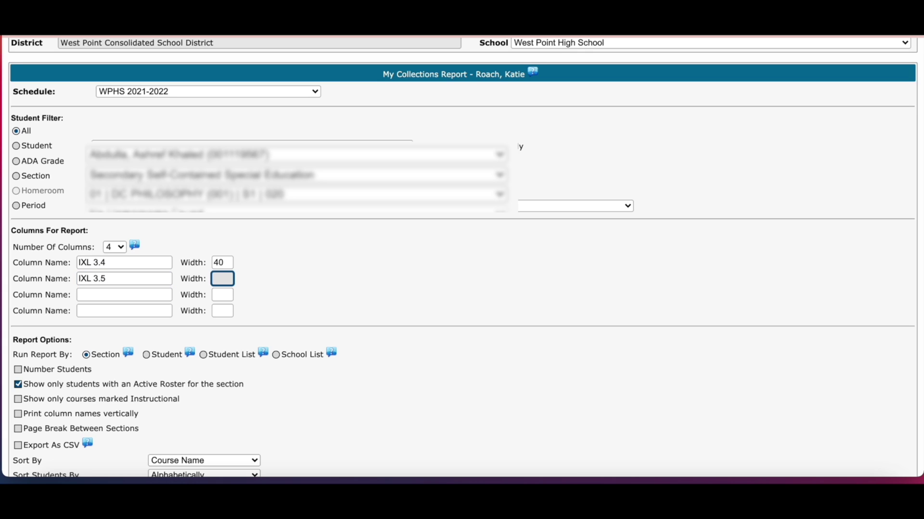
pyautogui.write('40')
# - Name the third and fourth columns IXL 3.6 and IXL 3.7, giving the third width 40
pyautogui.press('Tab')
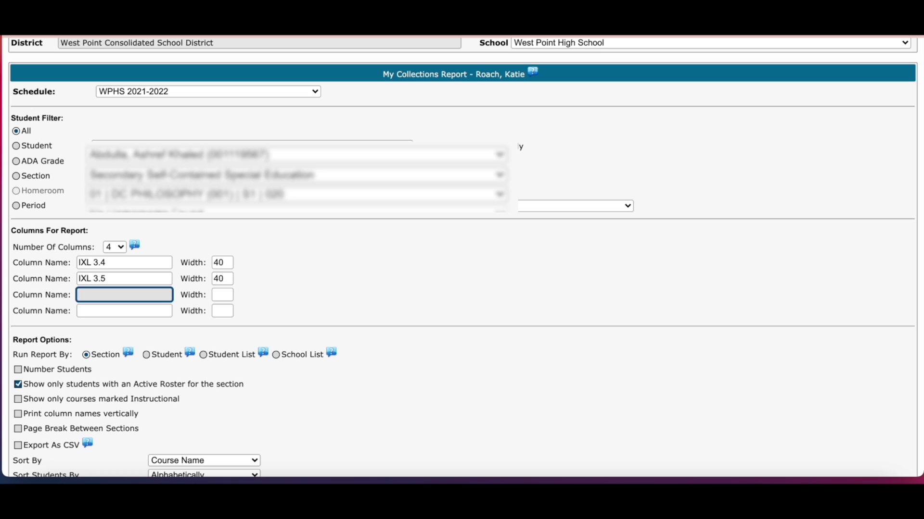
pyautogui.write('IXL 3.6')
pyautogui.press('Tab')
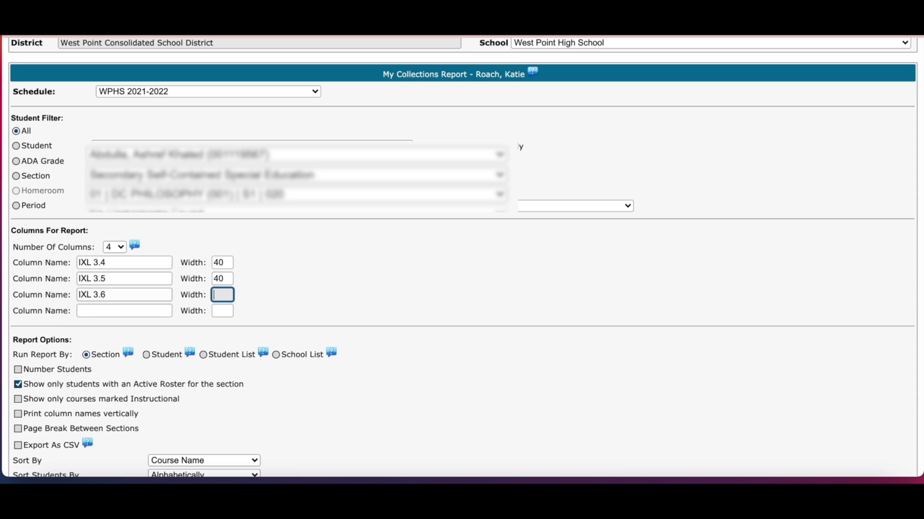
pyautogui.write('40')
pyautogui.press('Tab')
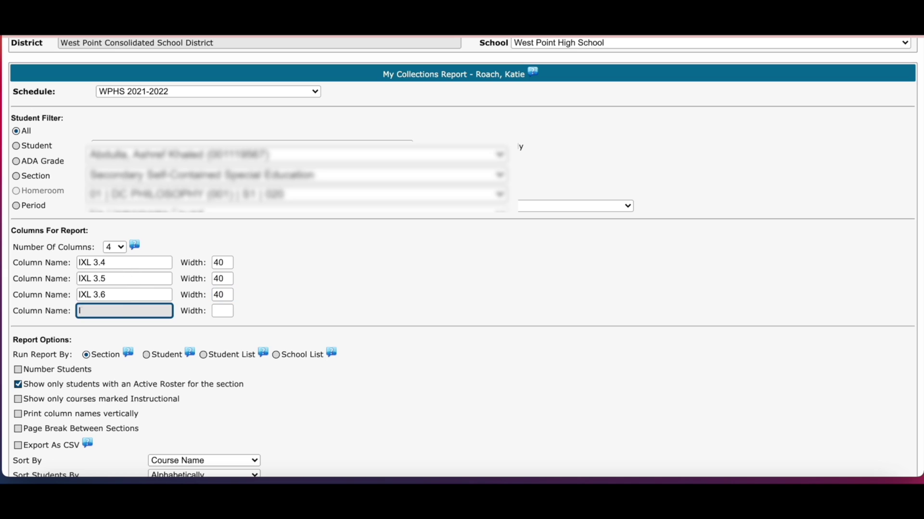
pyautogui.write('IXL 3.7')
pyautogui.press('Tab')
# - Give the fourth column width 40, add section page breaks, run the report and open the PDF
pyautogui.write('40')
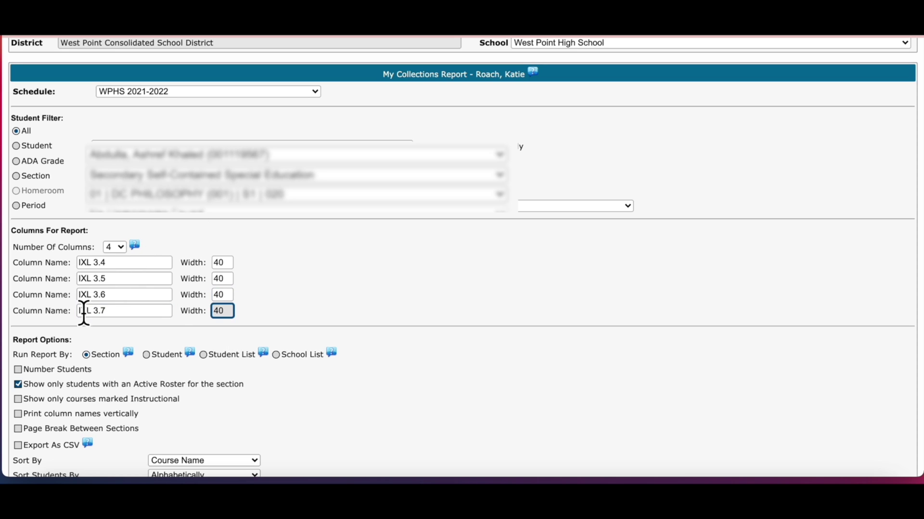
pyautogui.scroll(-2, 229, 279)
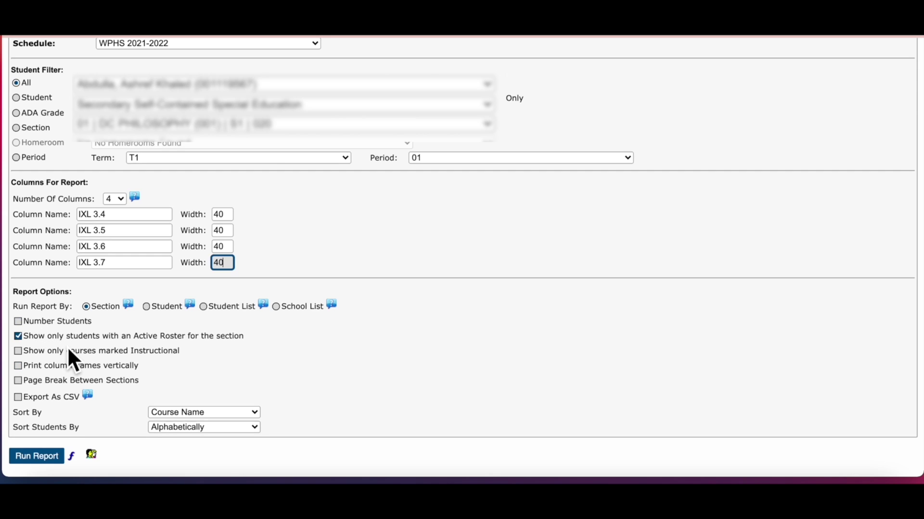
pyautogui.click(22, 382)
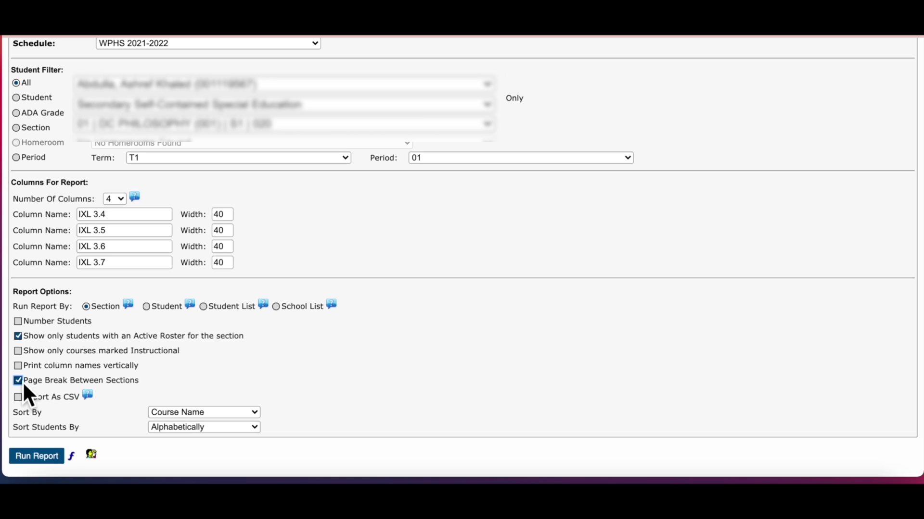
pyautogui.click(41, 456)
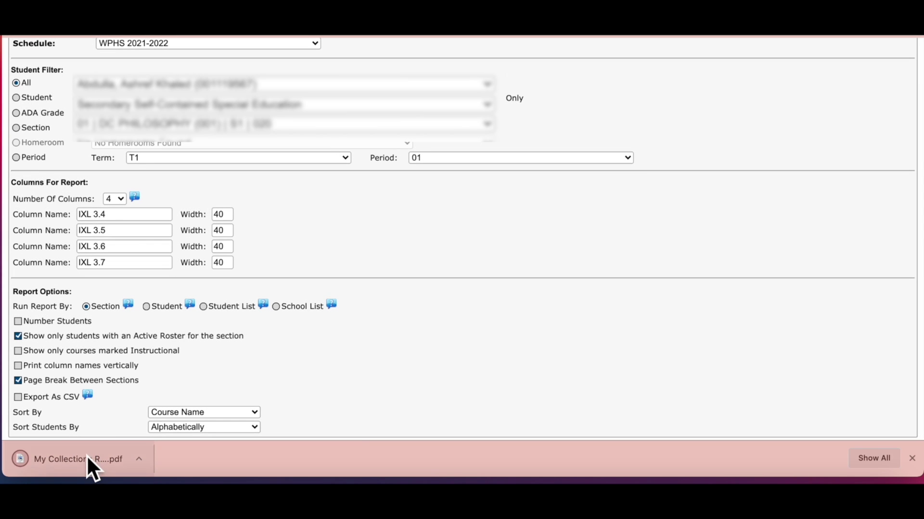
pyautogui.click(87, 460)
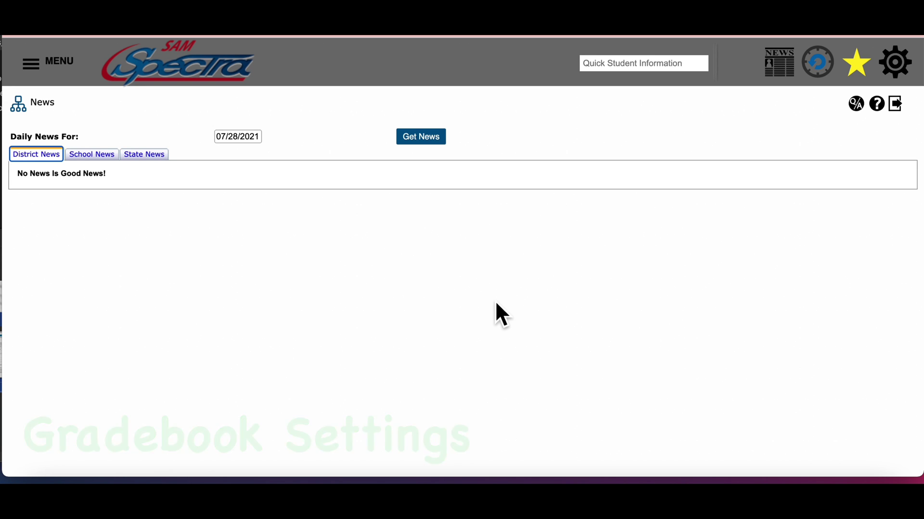
# - Open the Teacher Gradebook through MENU > Grading
pyautogui.click(31, 65)
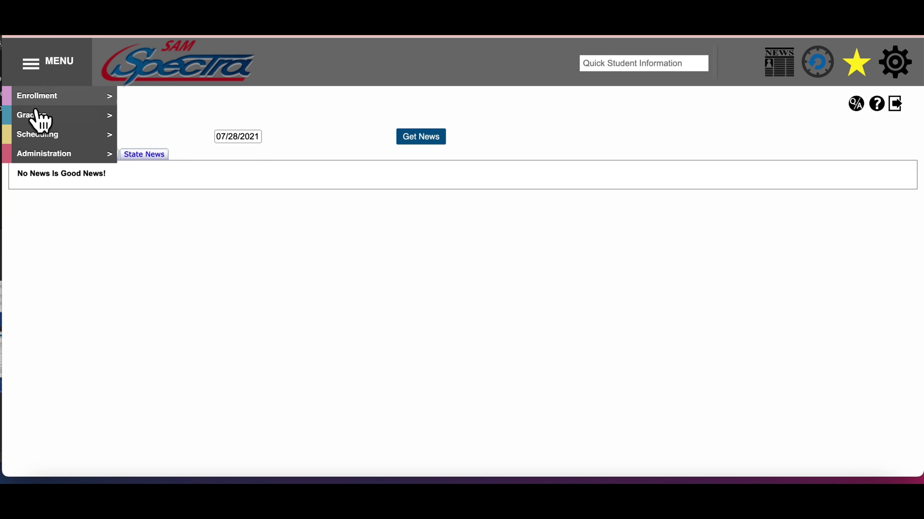
pyautogui.moveTo(38, 114)
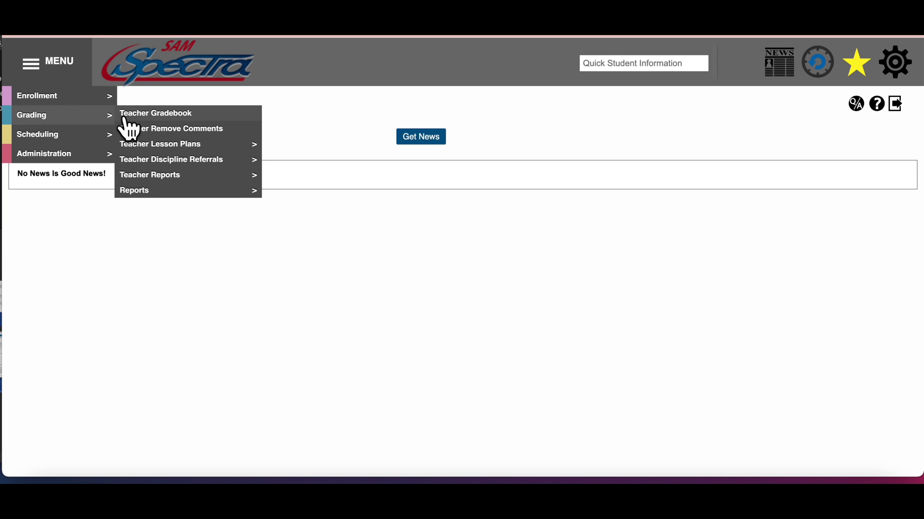
pyautogui.click(162, 115)
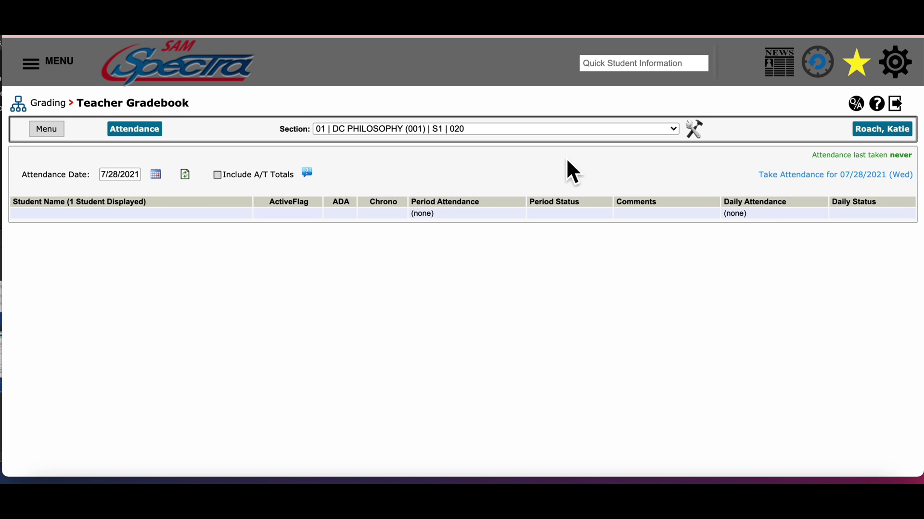
# - Open gradebook settings, toggle Display only Active Gradebooks on and off, keep Attendance as default view
pyautogui.click(698, 136)
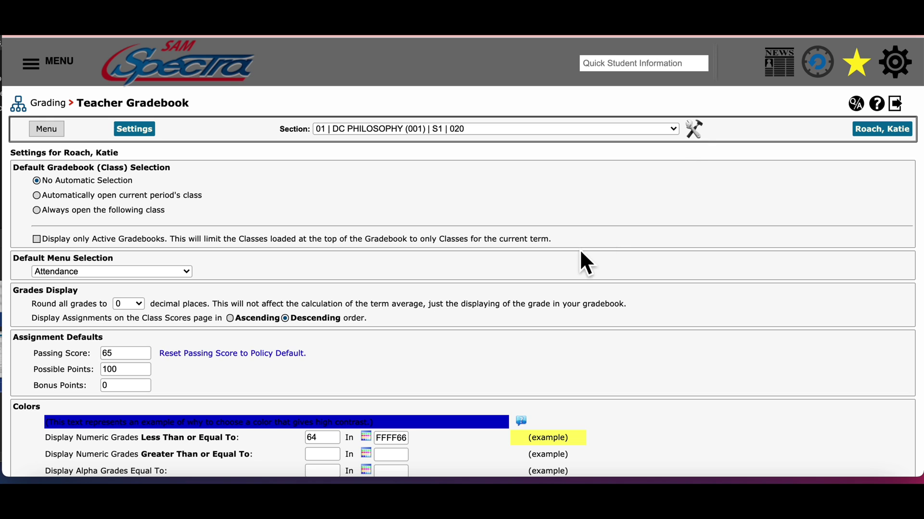
pyautogui.scroll(-3, 580, 252)
pyautogui.scroll(3, 581, 253)
pyautogui.click(287, 243)
pyautogui.click(225, 236)
pyautogui.click(188, 273)
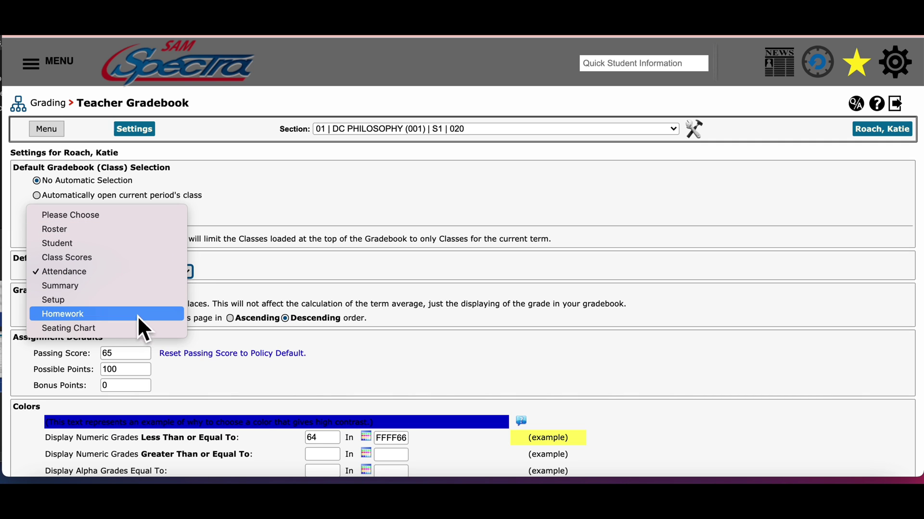
pyautogui.click(142, 274)
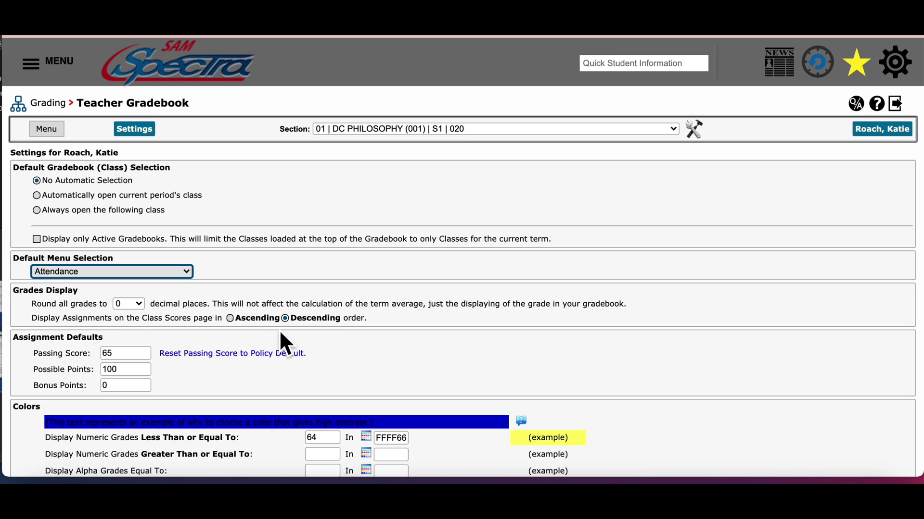
pyautogui.scroll(-3, 290, 327)
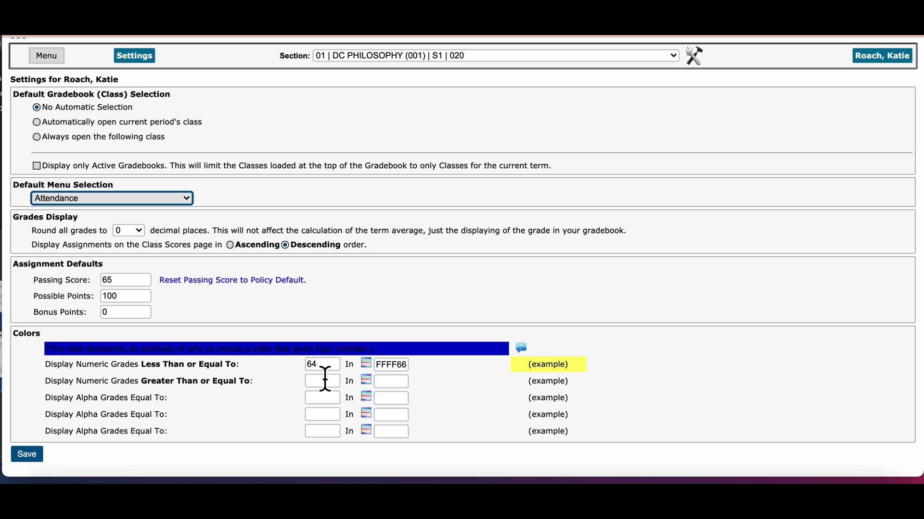
# - Keep FFFF66 as the highlight for numeric grades of 64 or less and save the gradebook settings
pyautogui.click(366, 364)
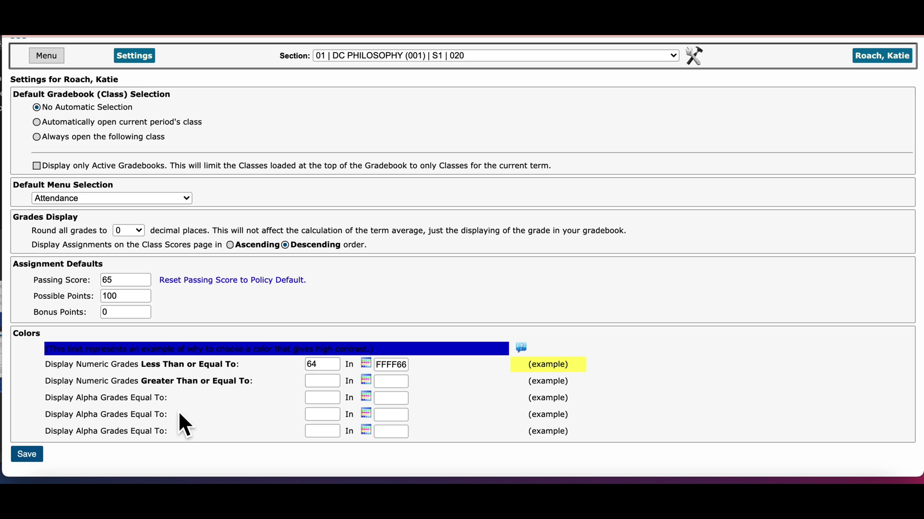
pyautogui.click(27, 455)
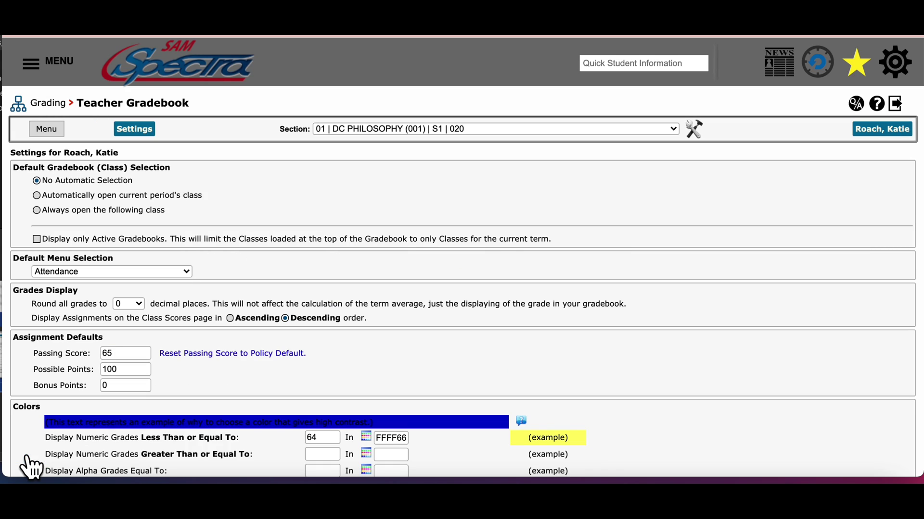